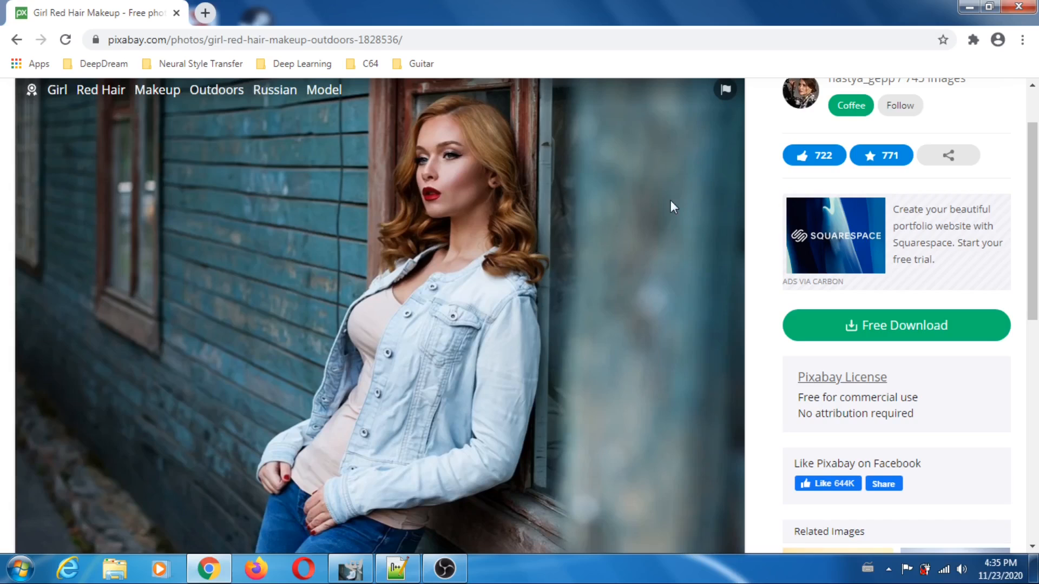
# Examine the red-haired girl photo and its details on the Pixabay page
pyautogui.scroll(2, 699, 197)
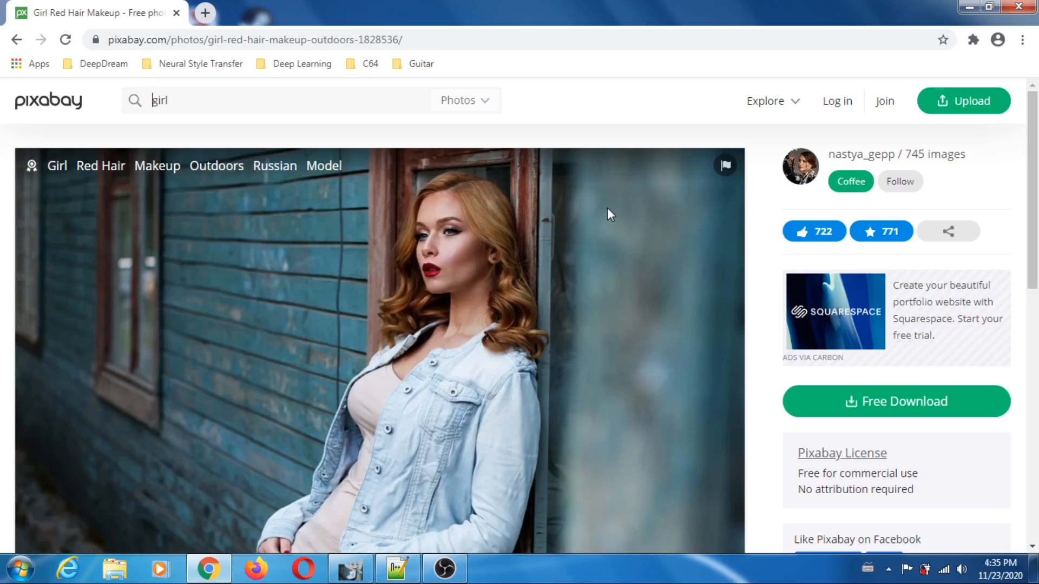
pyautogui.scroll(-1, 634, 224)
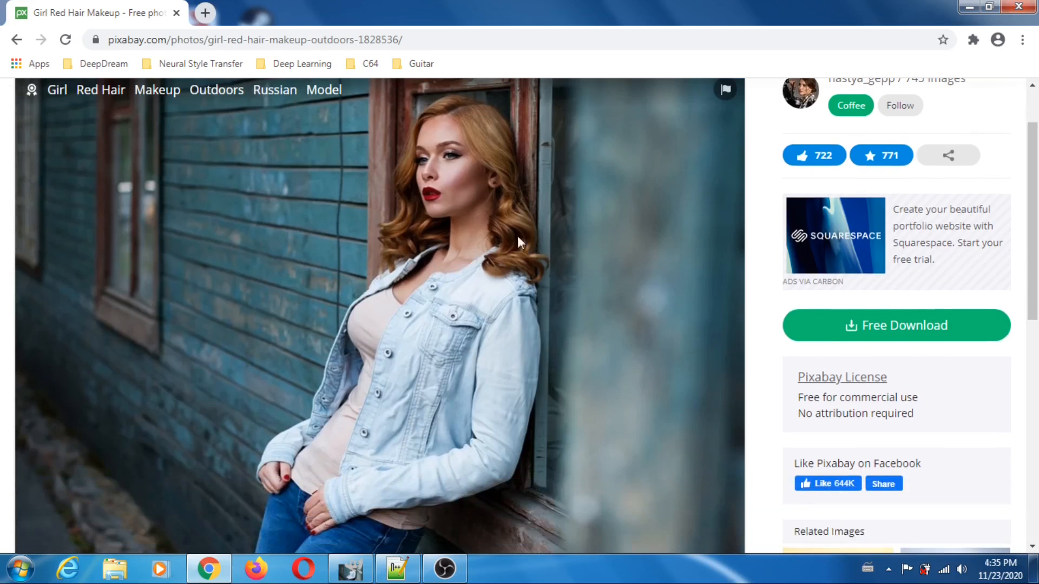
pyautogui.scroll(1, 590, 232)
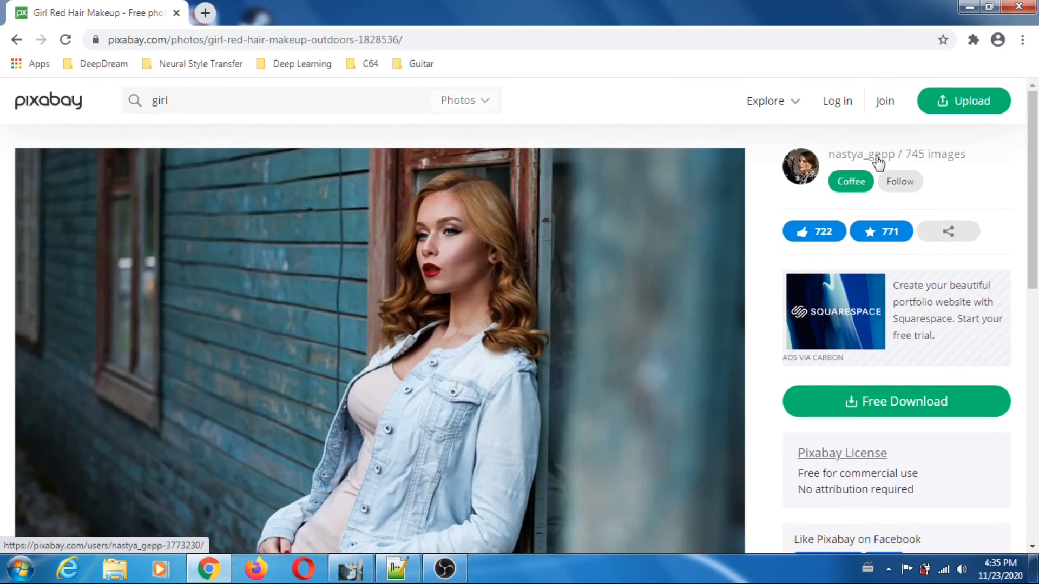
pyautogui.scroll(-1, 578, 244)
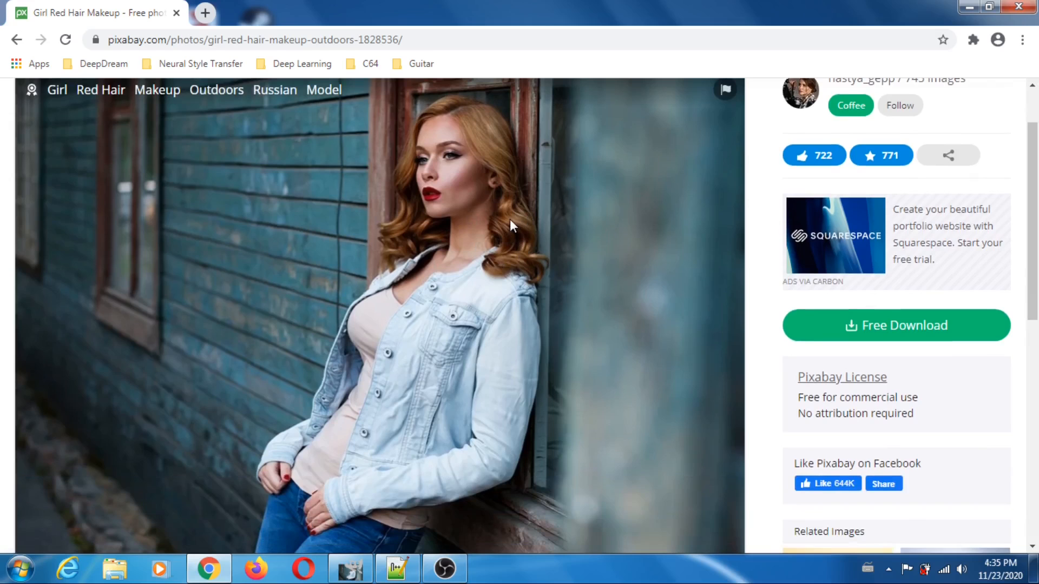
pyautogui.scroll(-2, 525, 216)
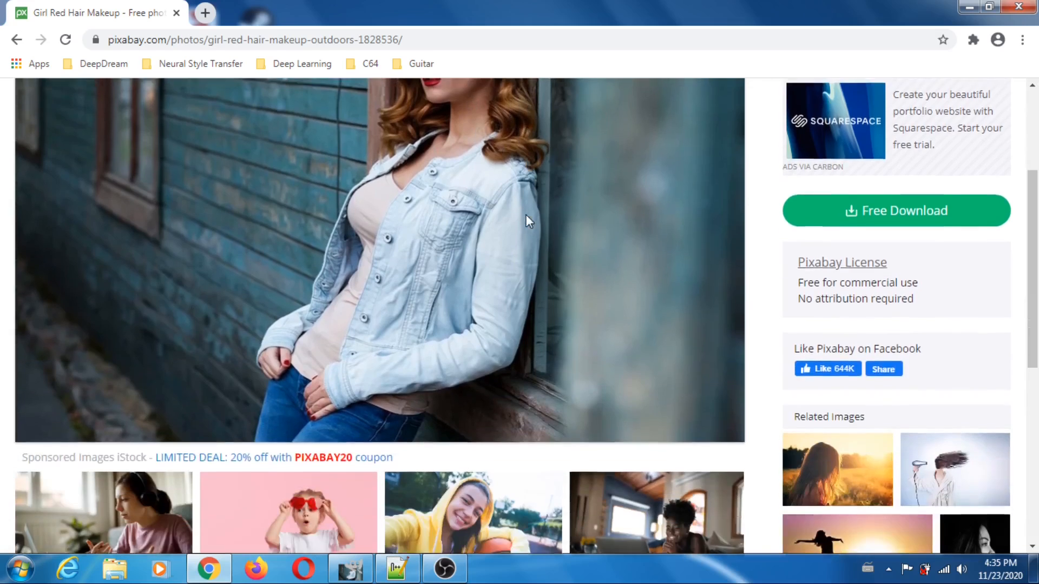
pyautogui.scroll(2, 526, 215)
pyautogui.scroll(-1, 527, 222)
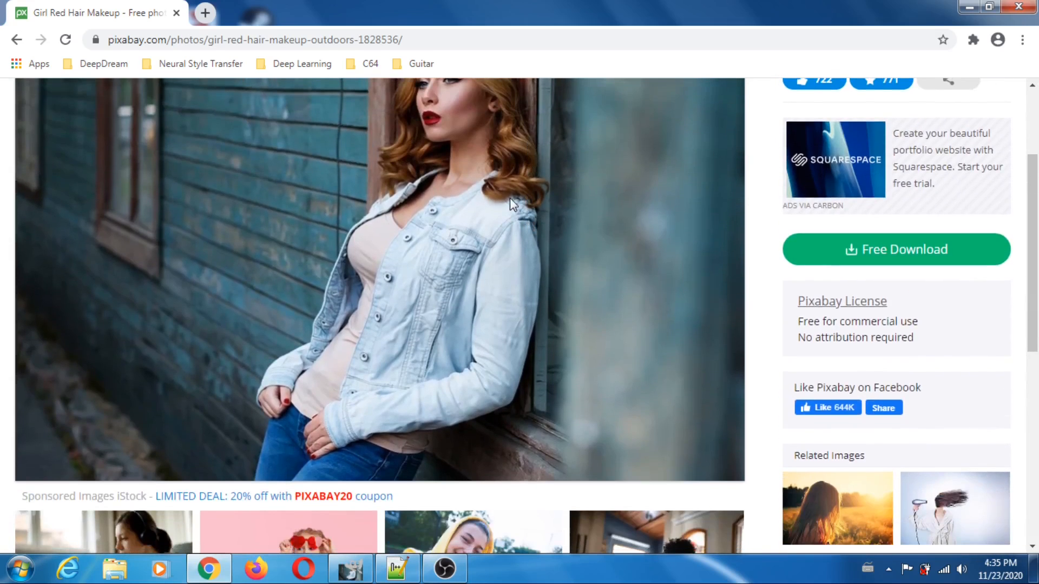
pyautogui.scroll(1, 531, 211)
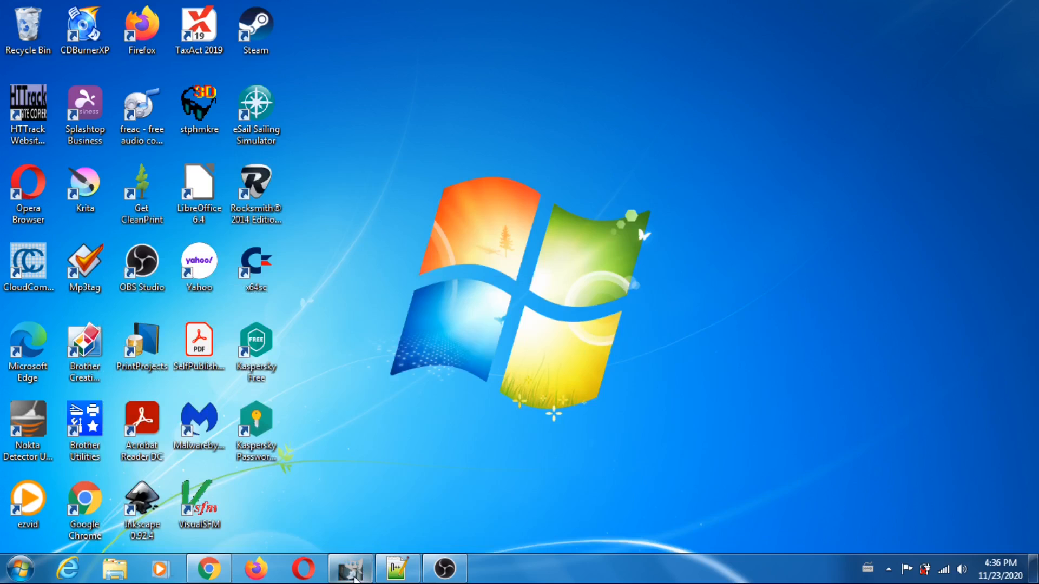
# Switch to GIMP with the girl-1828536_1920 photo and activate the Rectangle Select tool
pyautogui.click(352, 571)
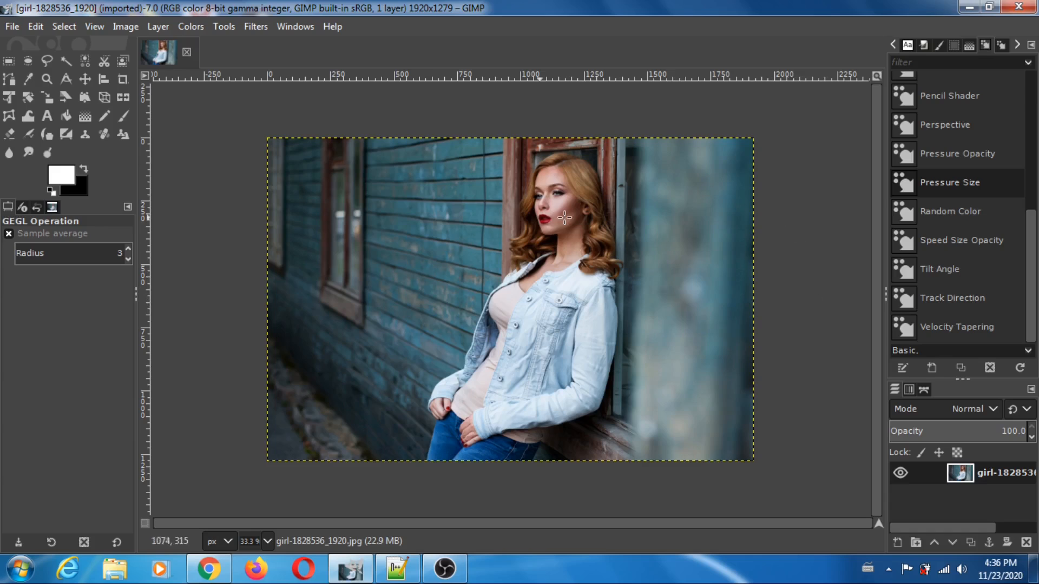
pyautogui.click(8, 61)
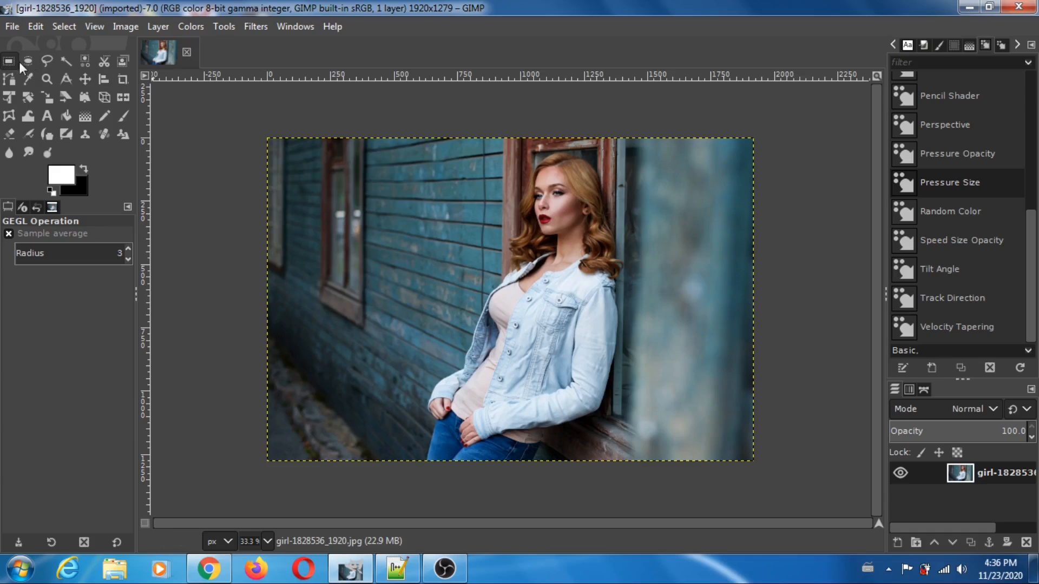
pyautogui.click(256, 27)
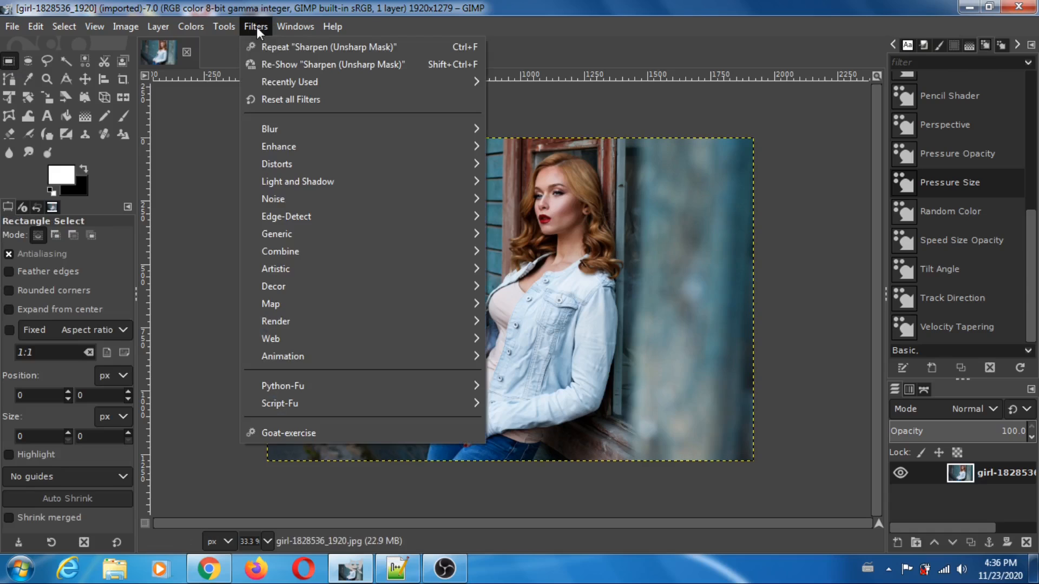
pyautogui.moveTo(465, 129)
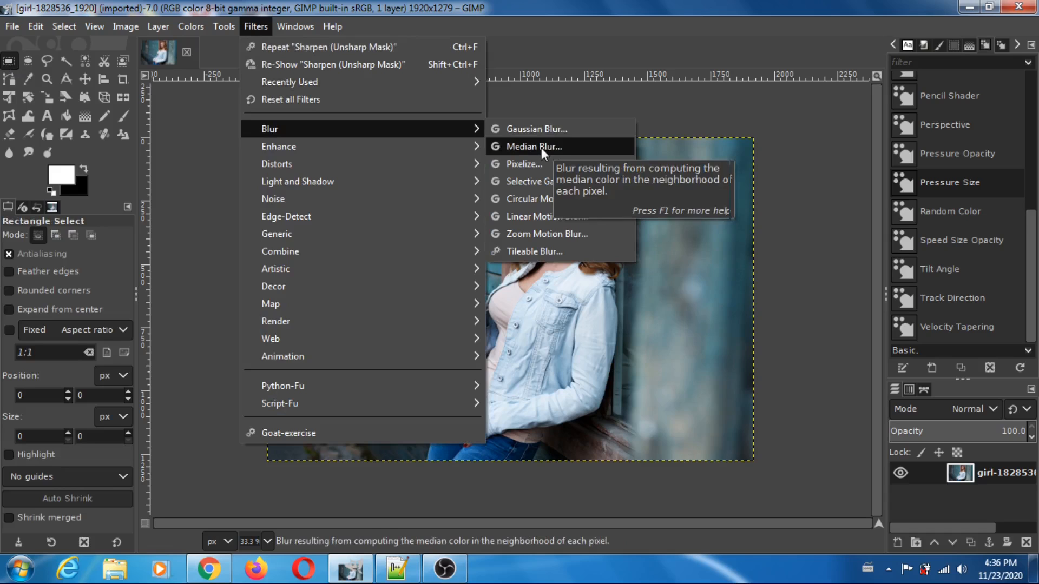
pyautogui.click(814, 177)
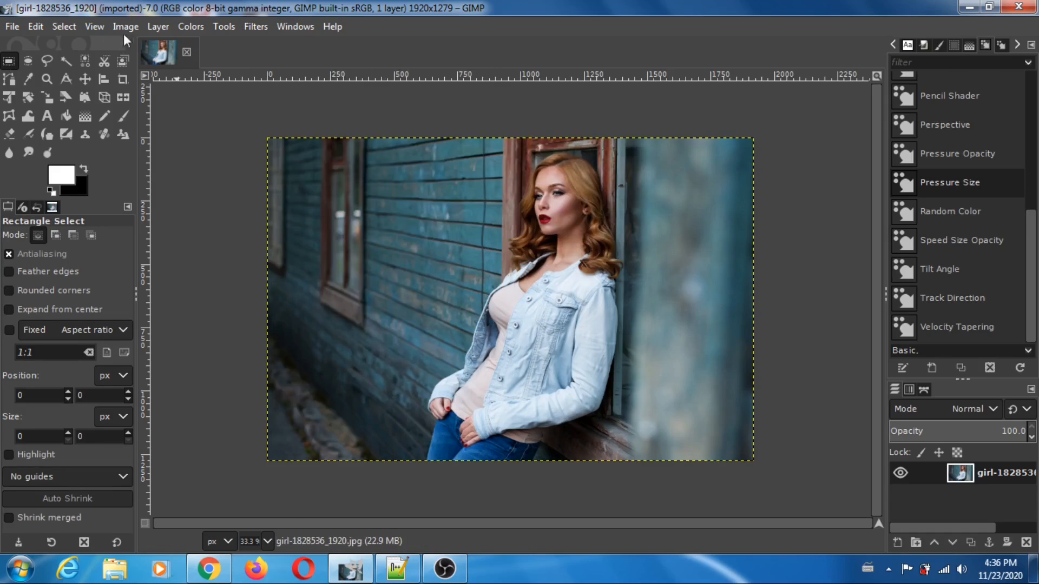
# Apply a Median Blur with a circular neighborhood, radius 3 and percentile 50 to the girl photo
pyautogui.click(94, 26)
pyautogui.moveTo(137, 81)
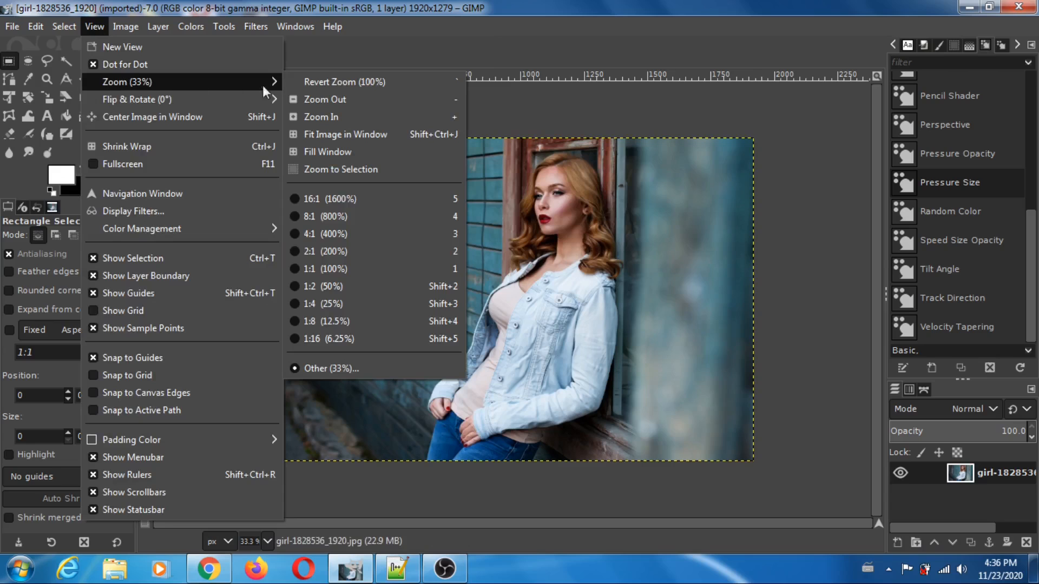
pyautogui.click(320, 268)
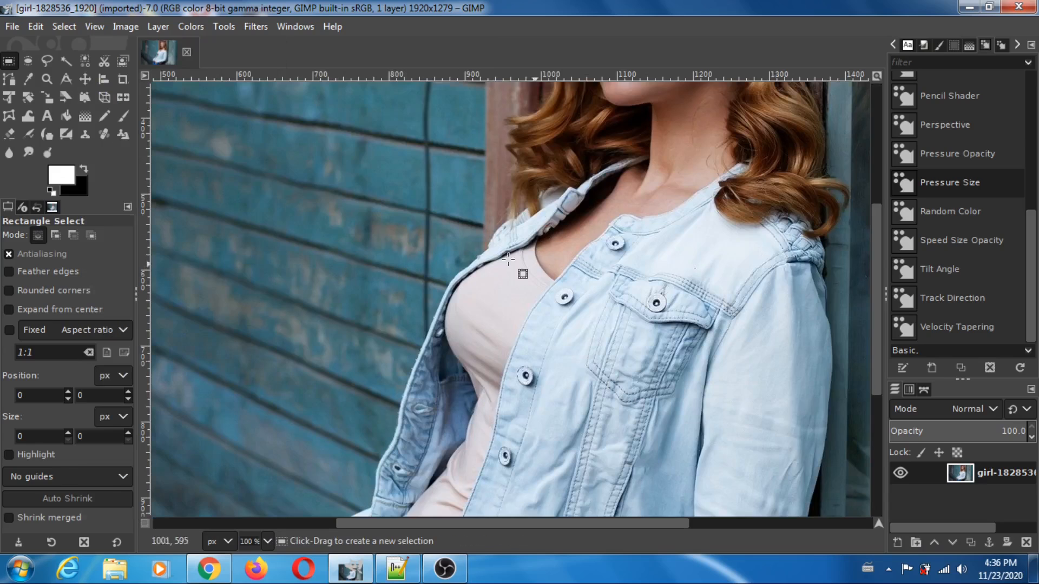
pyautogui.scroll(5, 595, 271)
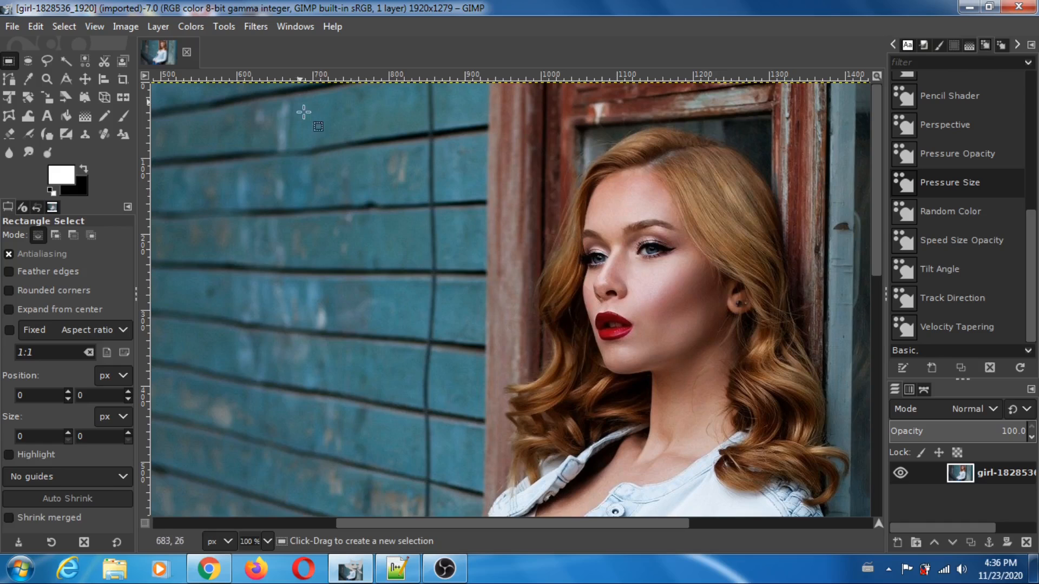
pyautogui.click(252, 26)
pyautogui.moveTo(333, 131)
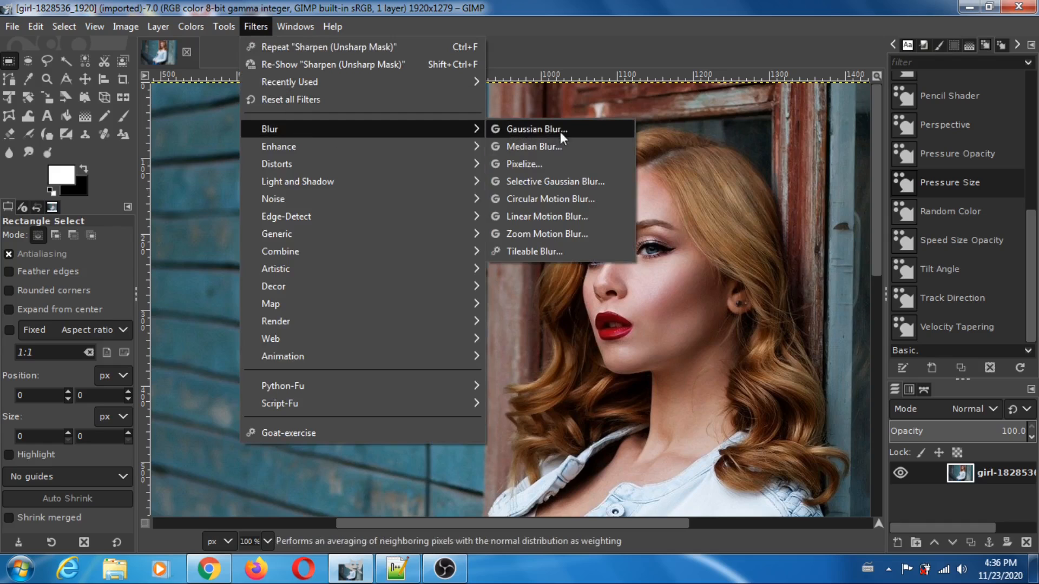
pyautogui.click(531, 146)
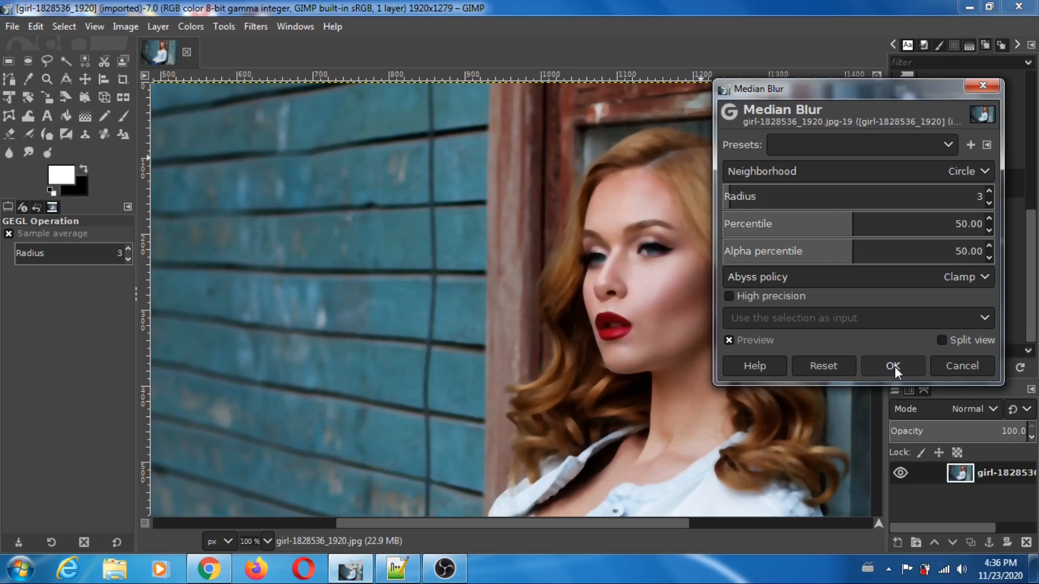
pyautogui.click(893, 366)
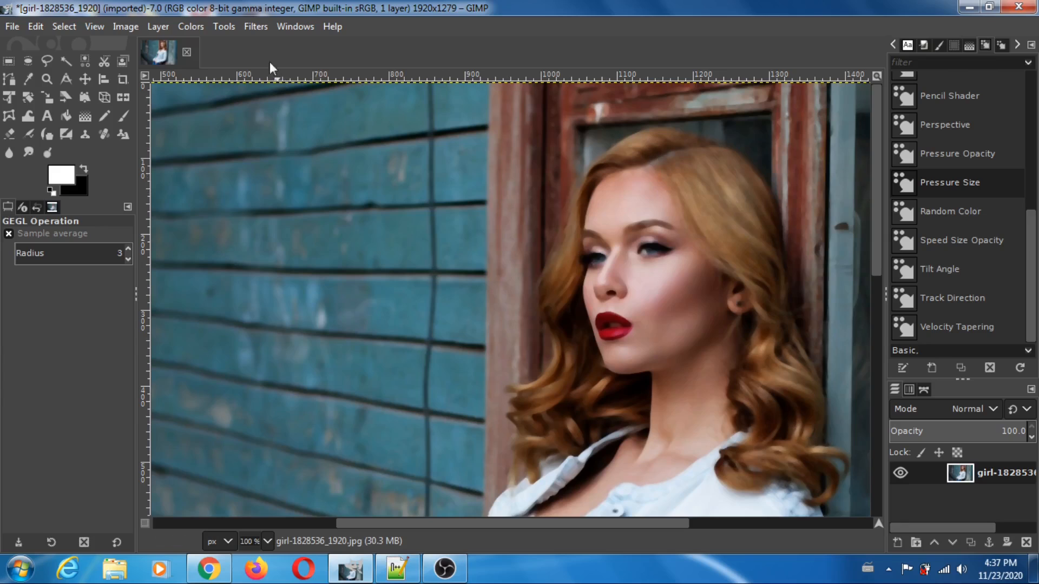
pyautogui.click(252, 26)
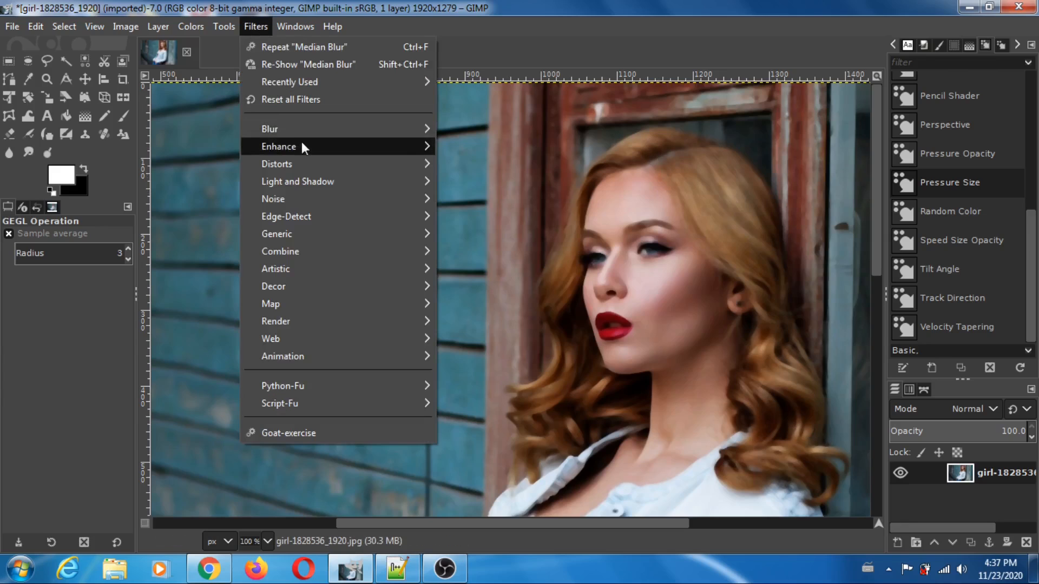
pyautogui.moveTo(299, 132)
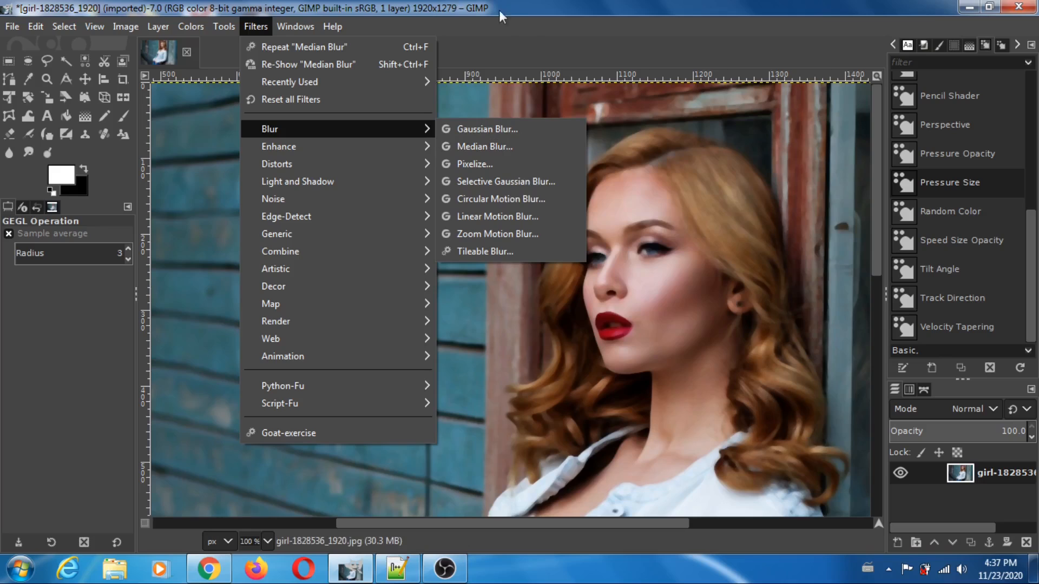
pyautogui.click(524, 4)
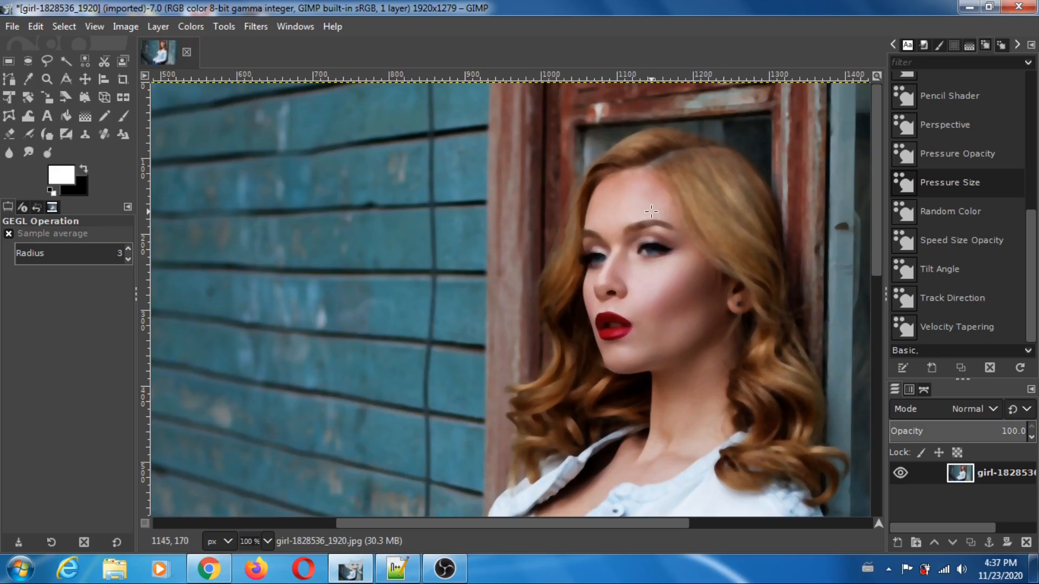
# Open content_image.png from the girl-1828536_1920 folder as a new layer above the blurred photo
pyautogui.click(12, 27)
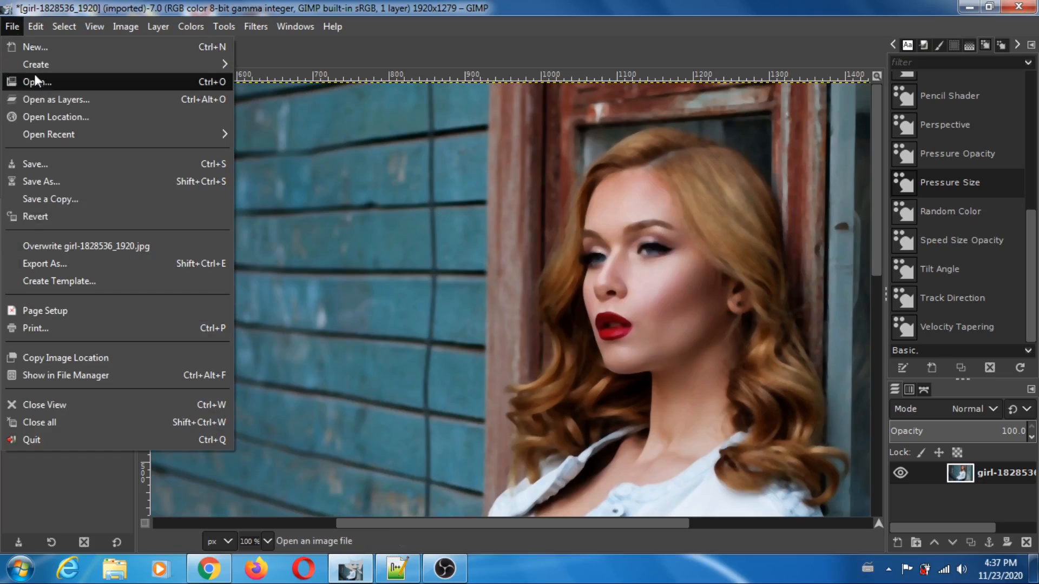
pyautogui.click(33, 98)
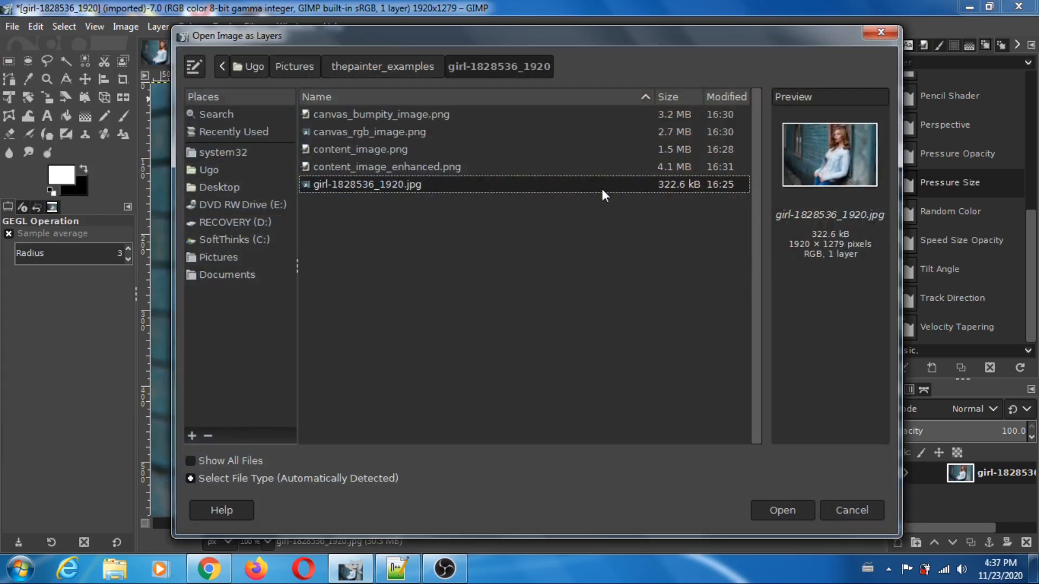
pyautogui.click(379, 149)
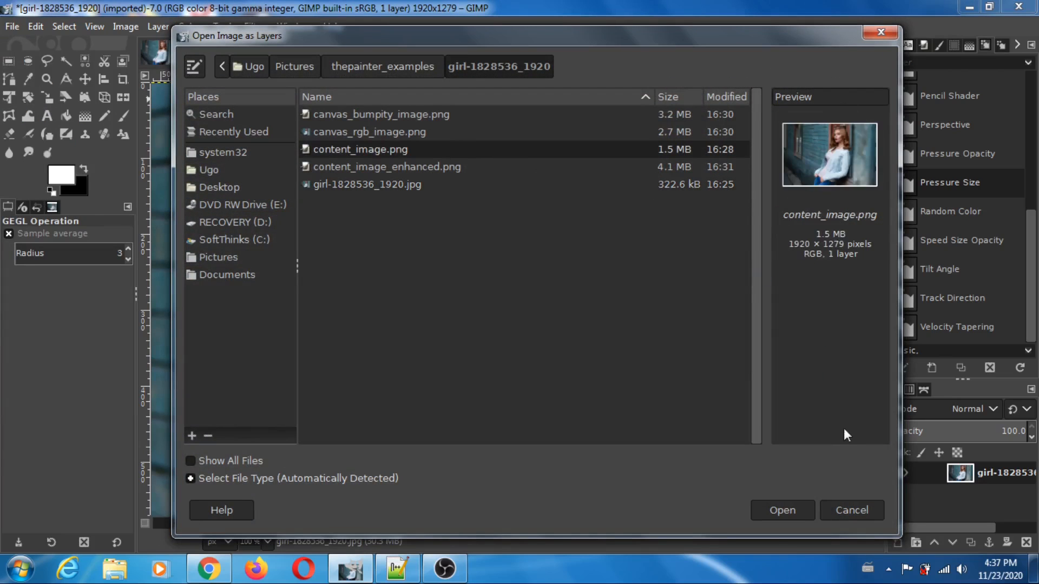
pyautogui.click(782, 513)
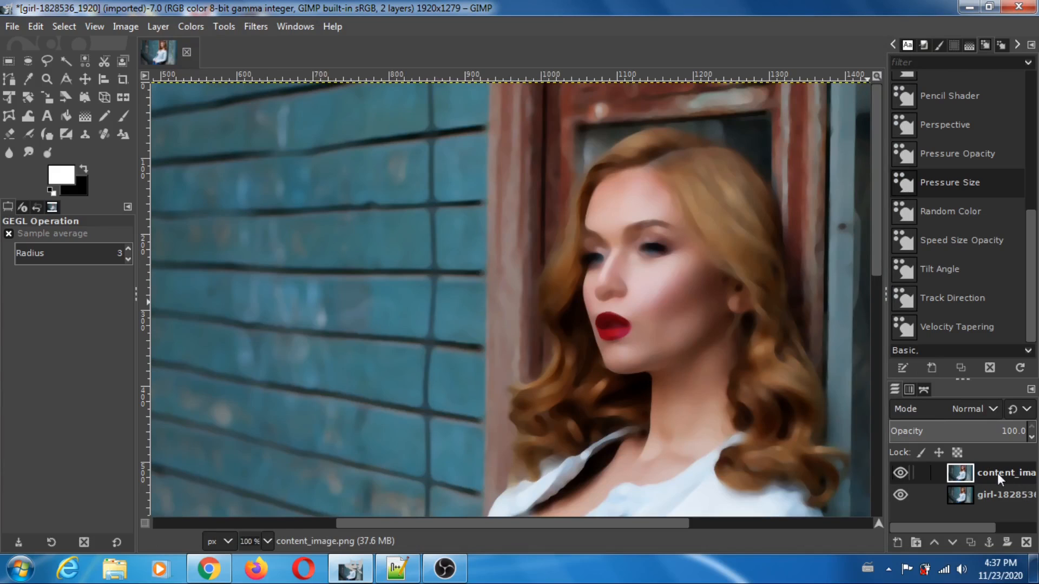
# Hide and show the content_image.png layer to compare it with the blurred photo underneath, and check the layer names
pyautogui.click(901, 473)
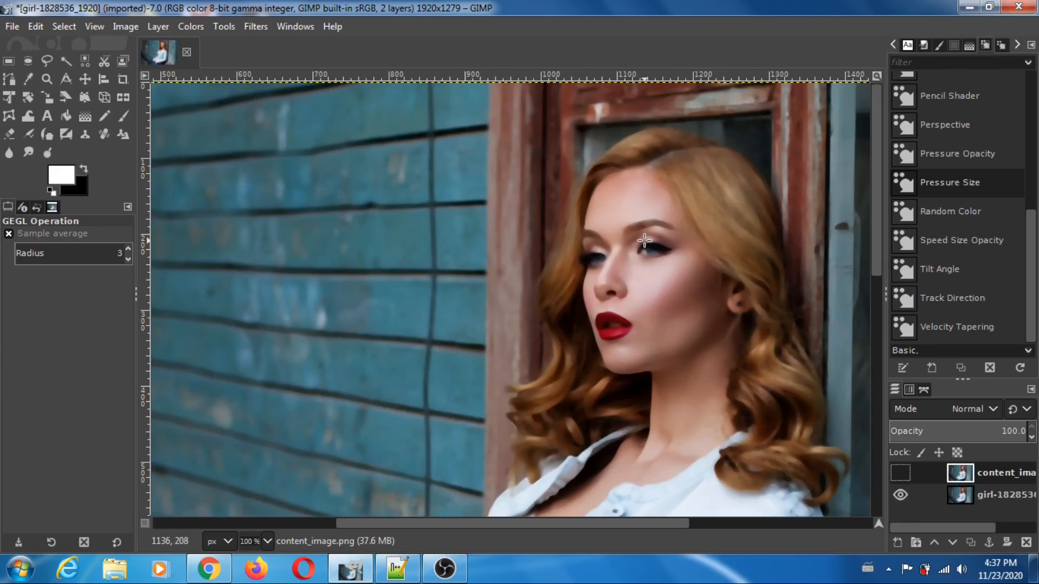
pyautogui.click(900, 474)
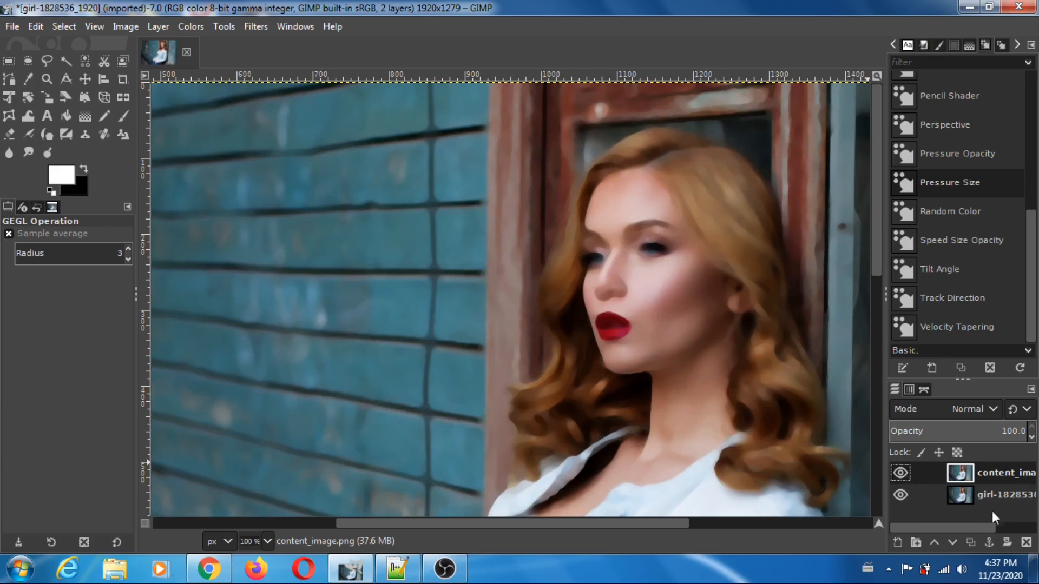
pyautogui.moveTo(973, 528); pyautogui.dragTo(1006, 527)
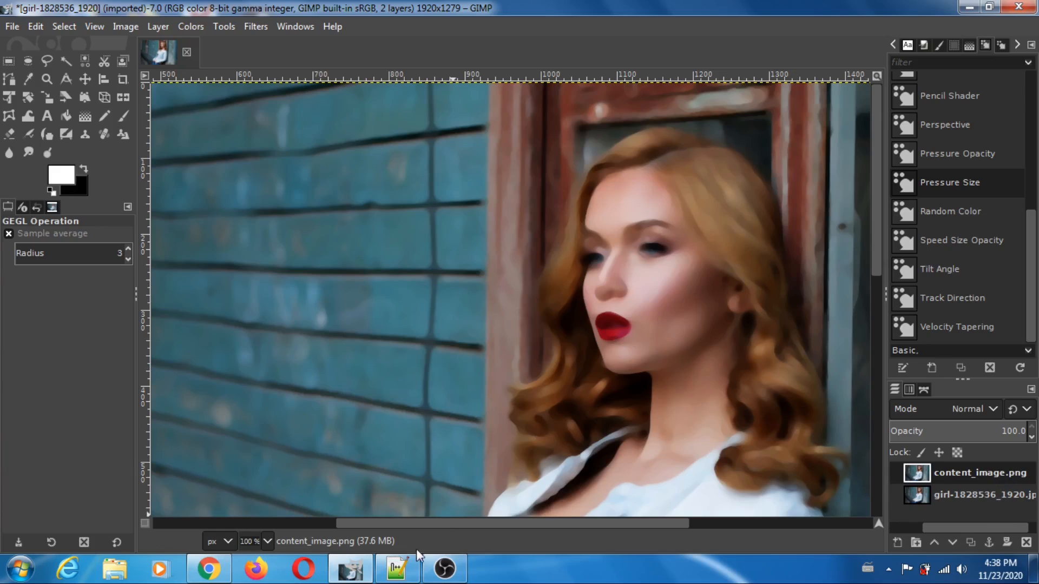
# Review the painting parameters and texture paths of thepainter_input.txt in Notepad++, and minimize the window
pyautogui.click(397, 572)
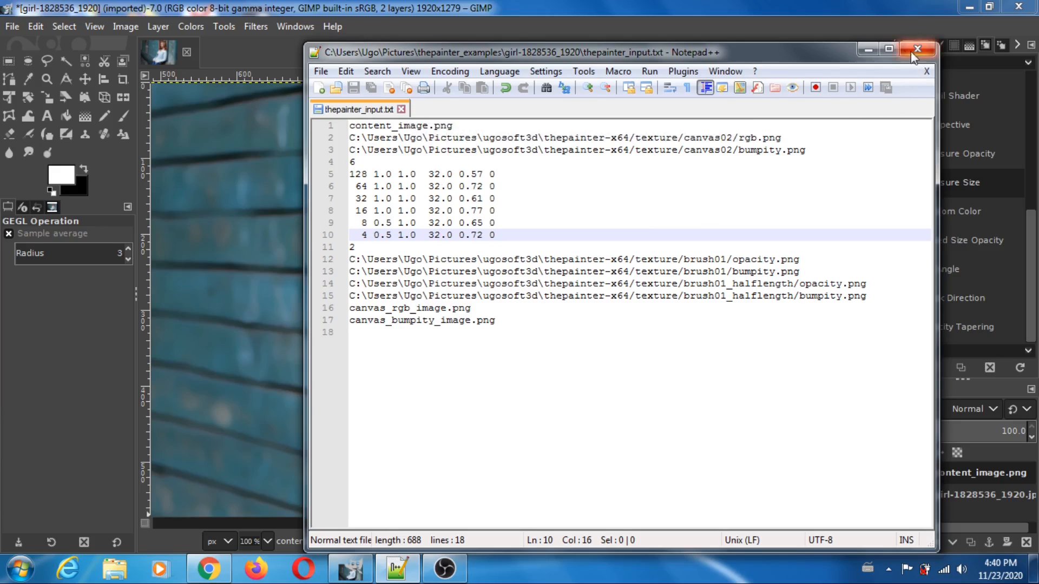
pyautogui.click(869, 49)
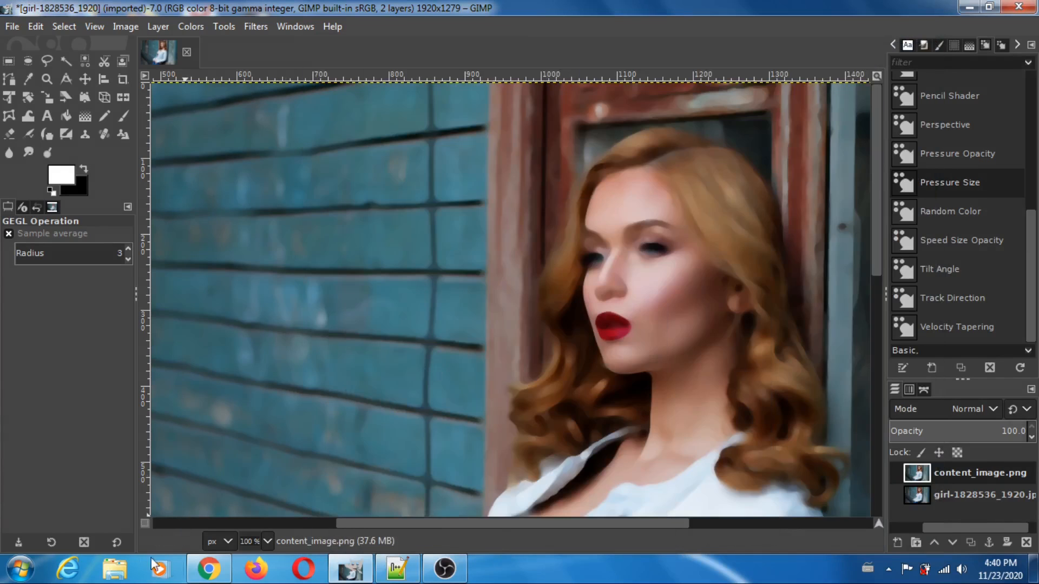
# Switch to Windows Explorer, open thepainter_examples\girl-1828536_1920 in the Pictures library, and select the thepainter batch file
pyautogui.click(115, 568)
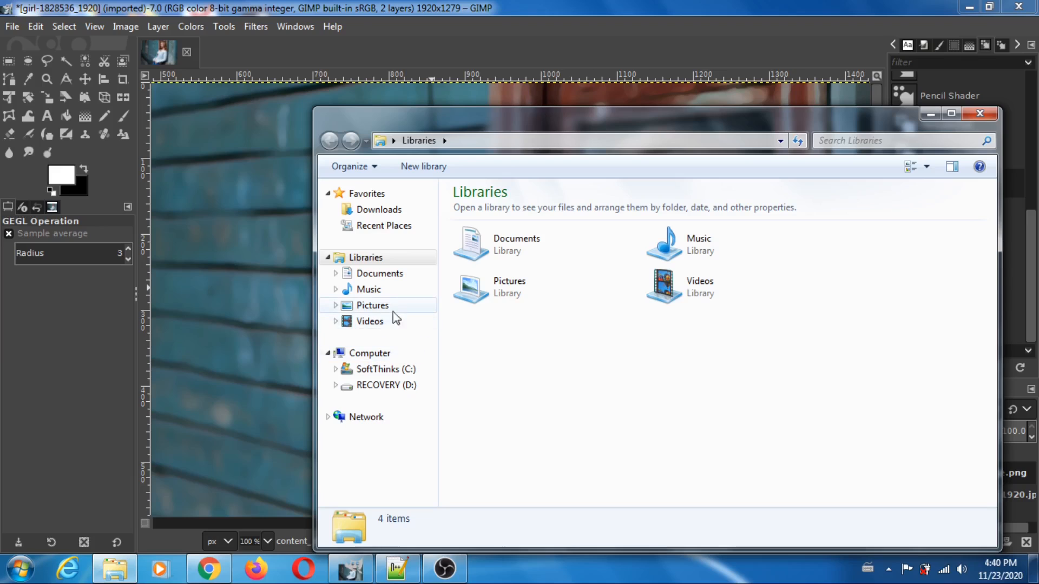
pyautogui.click(379, 307)
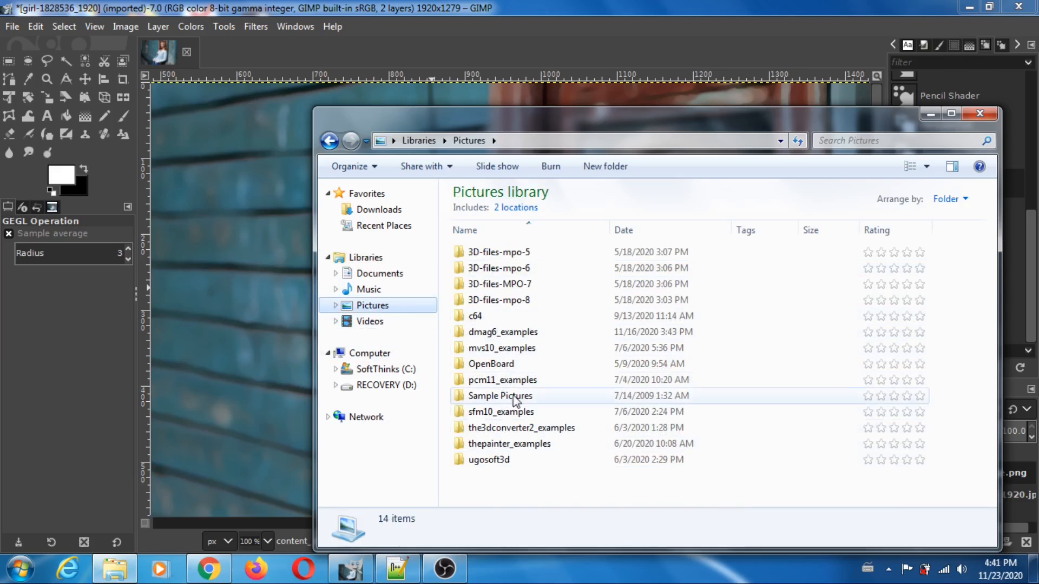
pyautogui.doubleClick(519, 445)
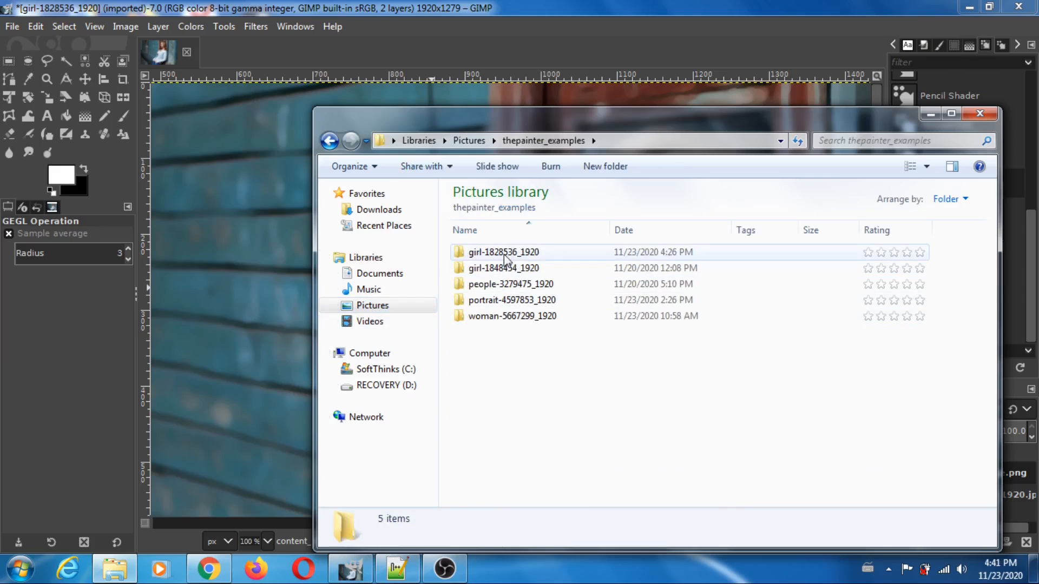
pyautogui.doubleClick(505, 253)
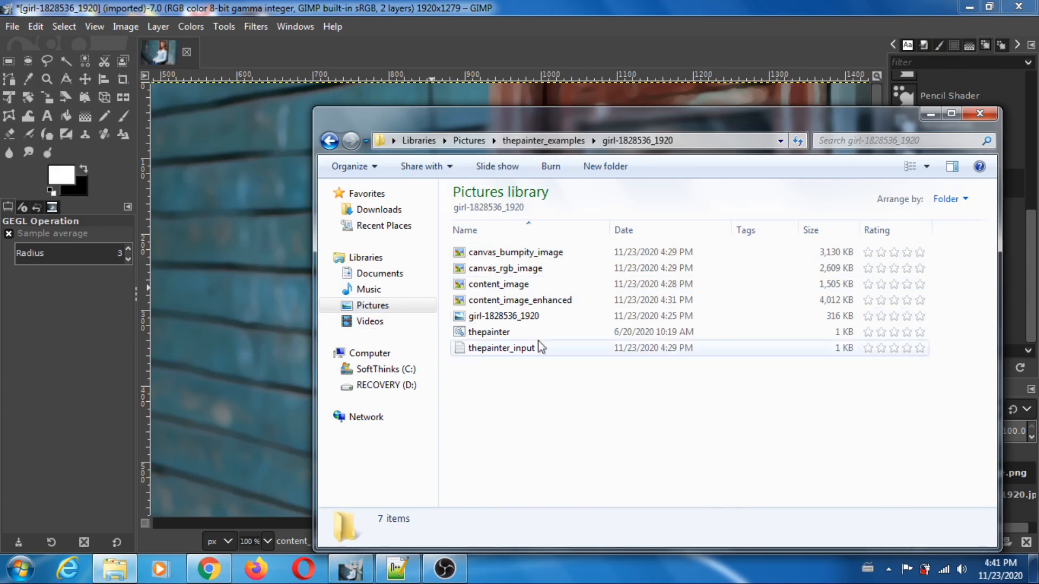
pyautogui.click(495, 333)
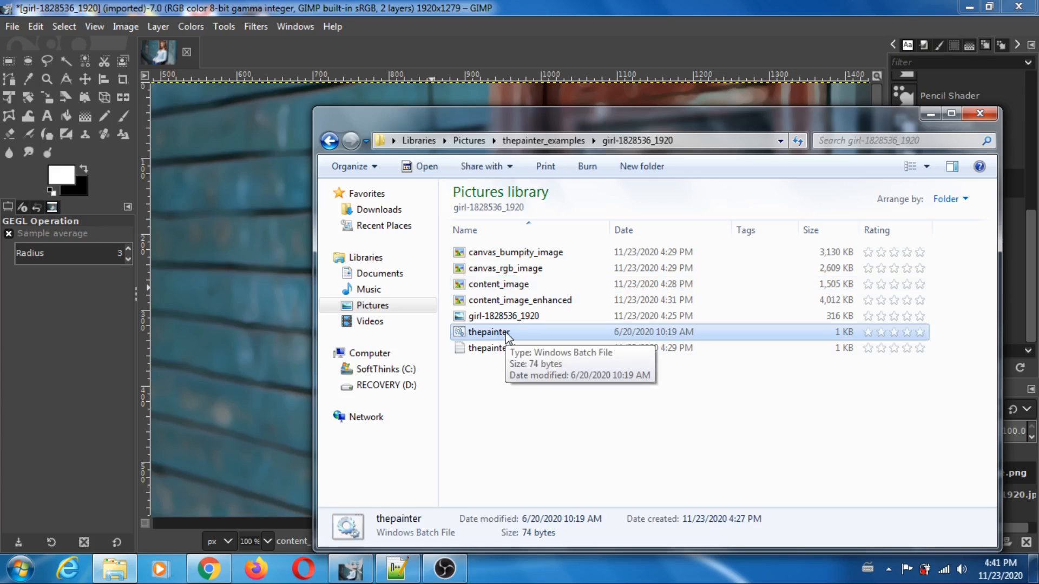
# Run the thepainter batch file and minimize the Explorer and console windows to return to GIMP while it paints
pyautogui.doubleClick(508, 335)
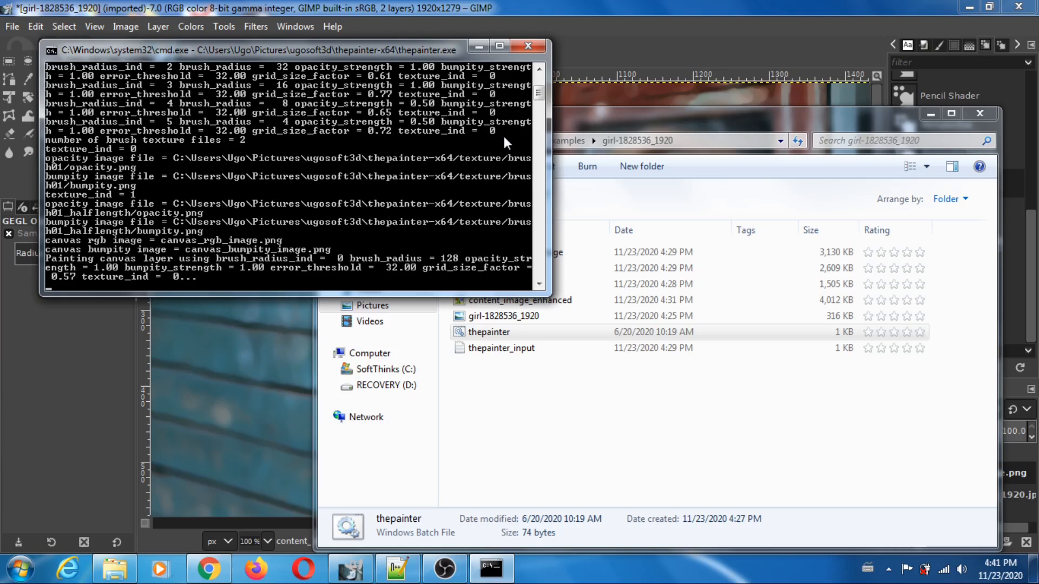
pyautogui.click(929, 114)
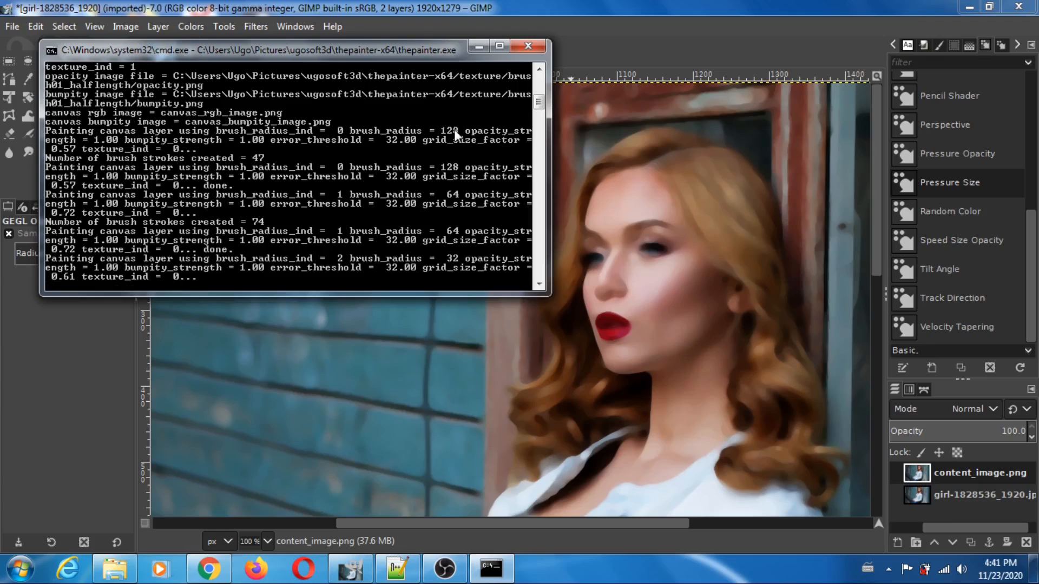
pyautogui.click(478, 47)
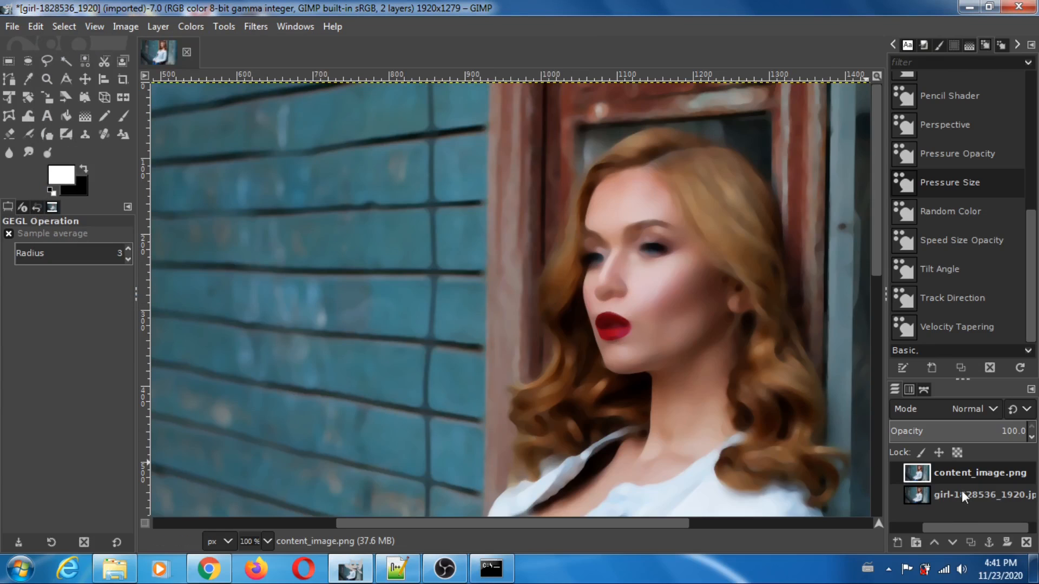
# Open canvas_rgb_image.png from the girl-1828536_1920 folder as a new layer above content_image.png
pyautogui.click(12, 26)
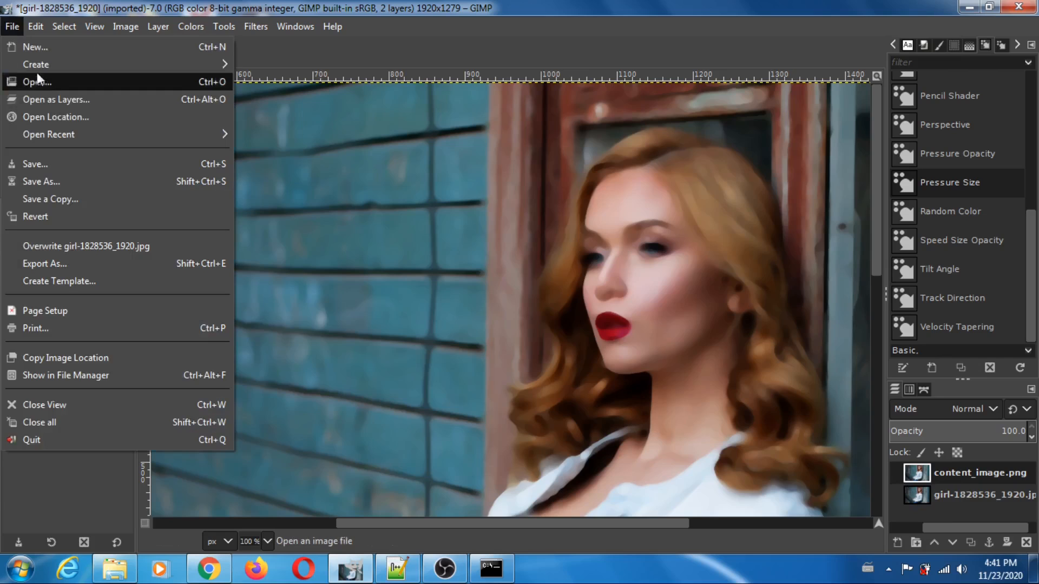
pyautogui.click(49, 99)
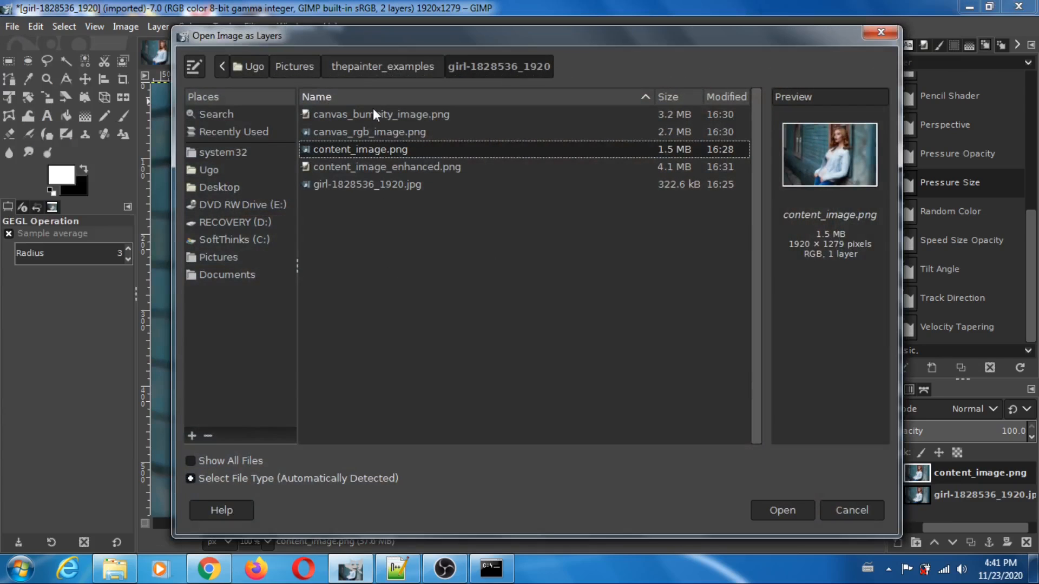
pyautogui.click(381, 133)
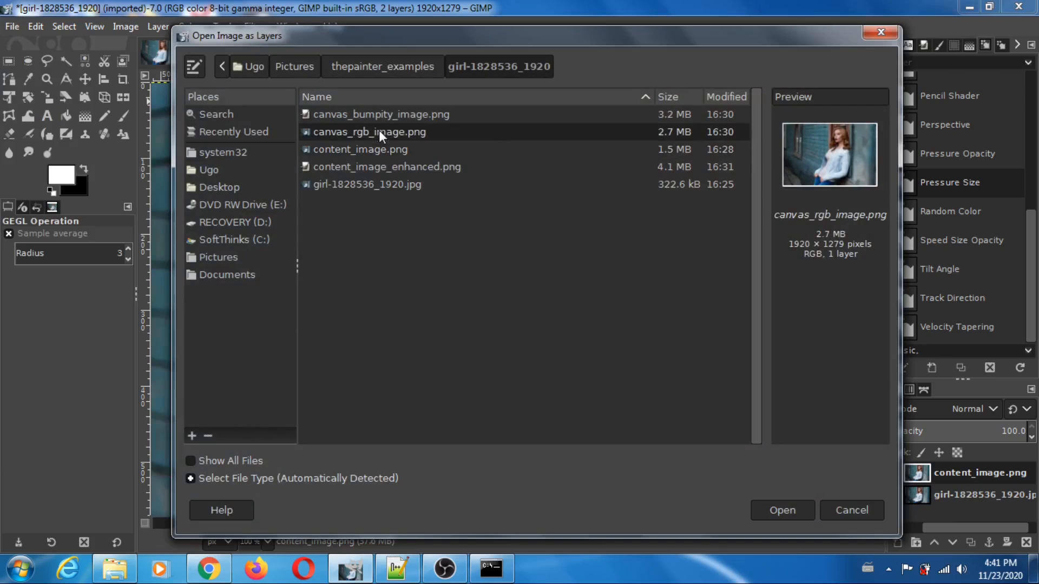
pyautogui.click(785, 511)
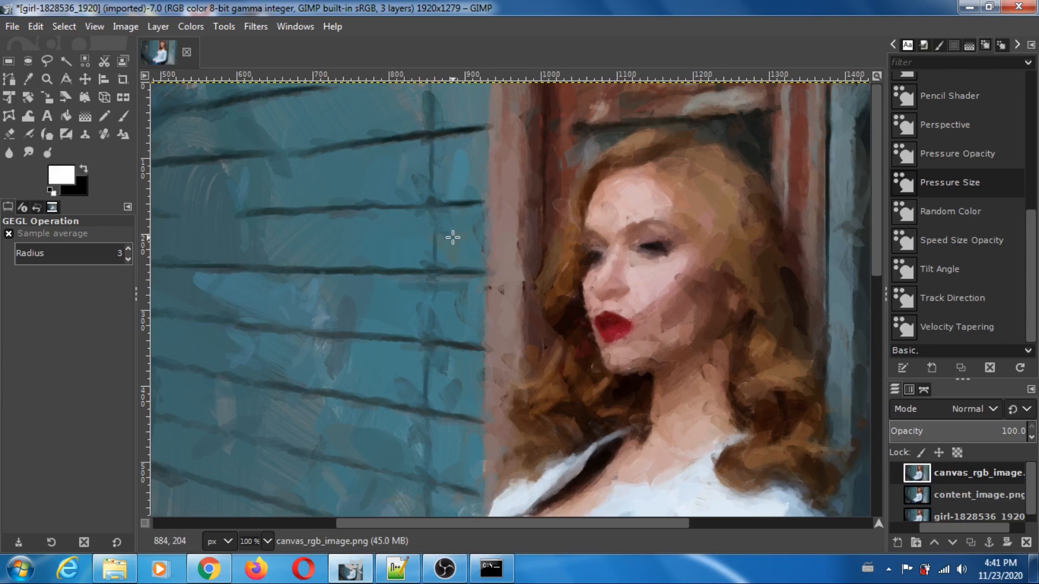
# Sharpen the canvas_rgb_image.png layer with Unsharp Mask at radius 3, amount 0.5 and threshold 0
pyautogui.click(254, 27)
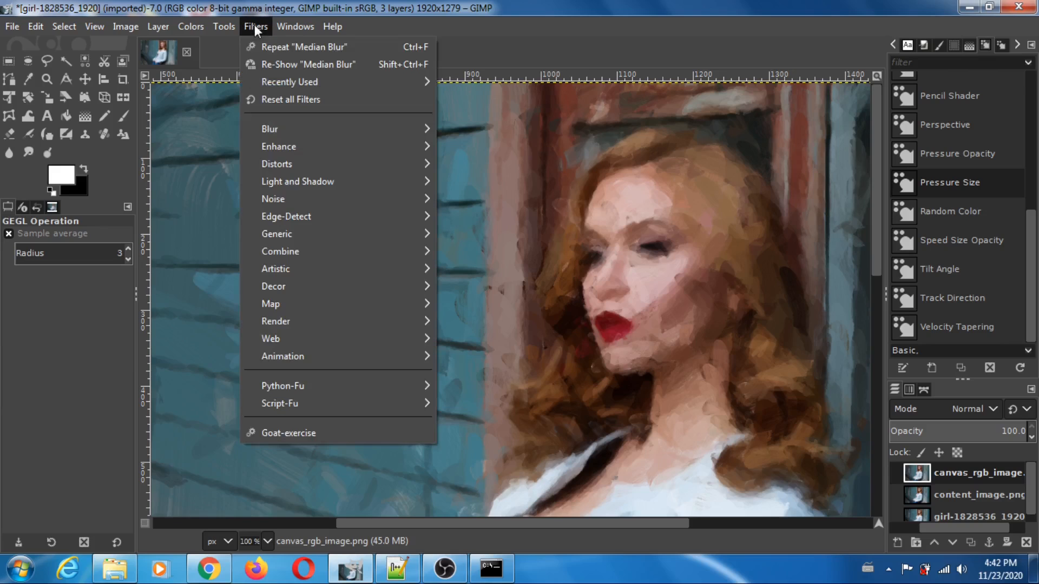
pyautogui.click(549, 5)
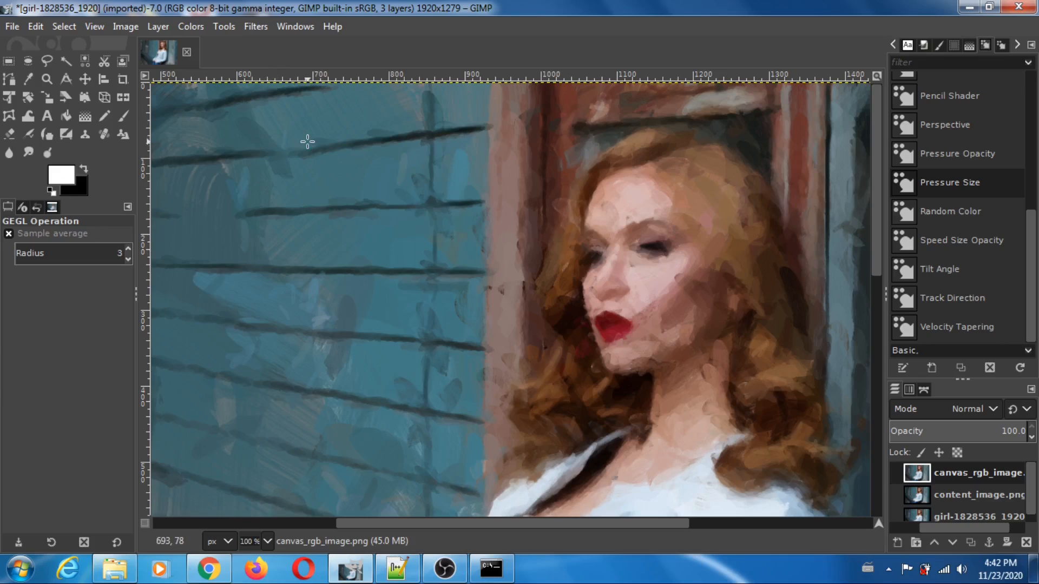
pyautogui.click(255, 24)
pyautogui.moveTo(291, 151)
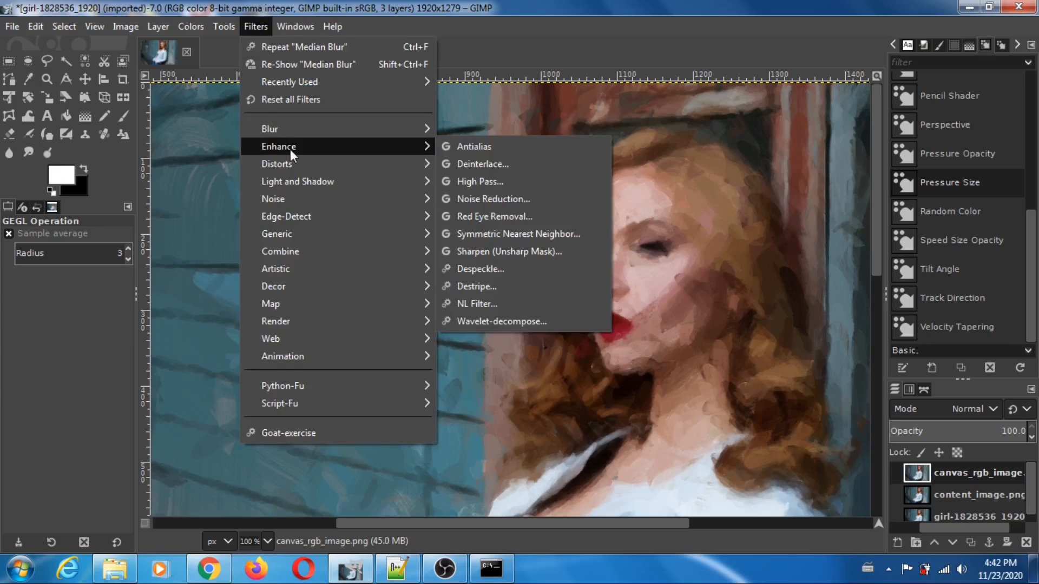
pyautogui.click(538, 252)
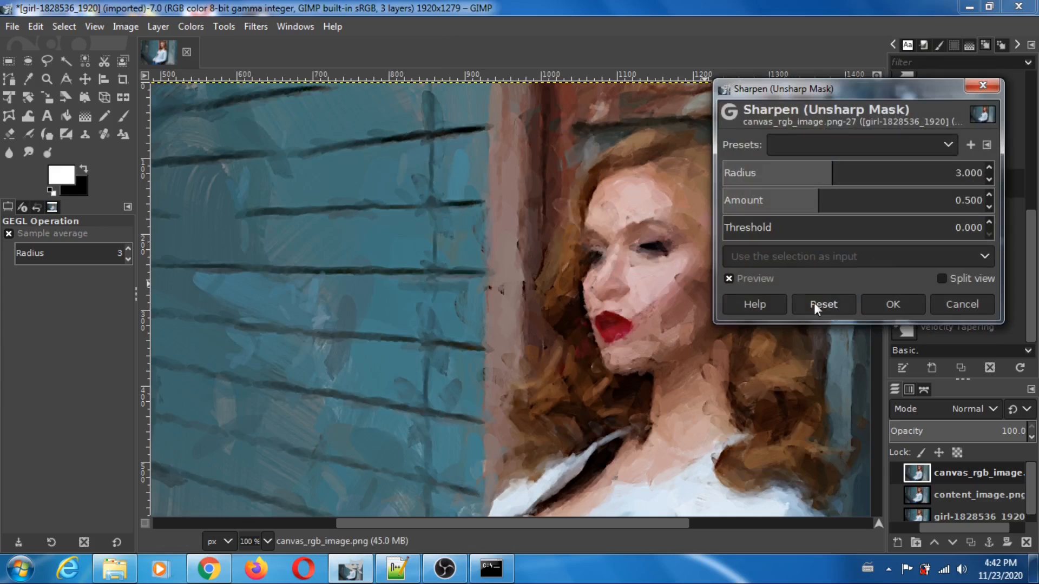
pyautogui.click(898, 308)
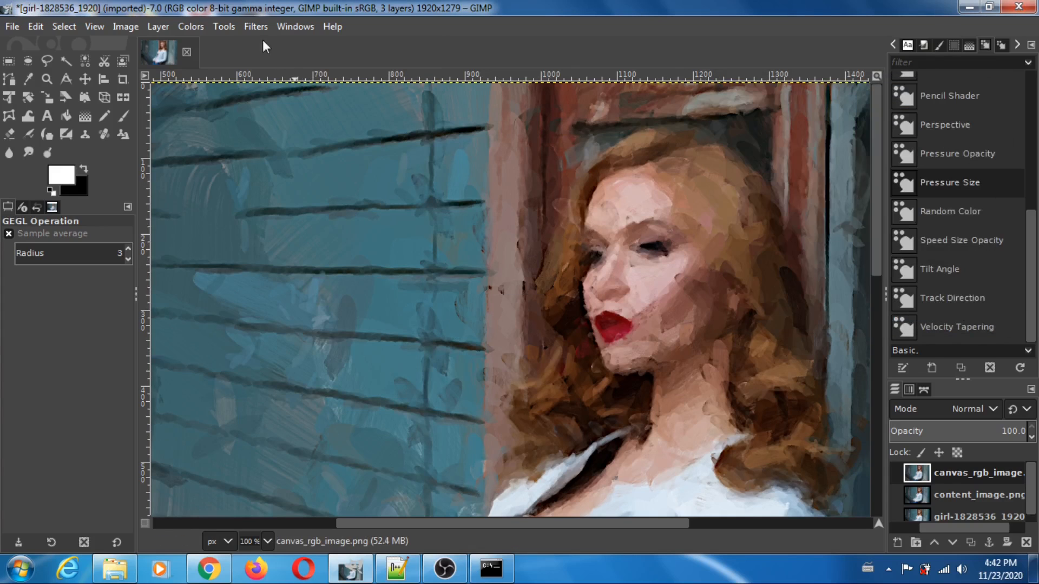
# Apply Sharpen (Unsharp Mask) to the canvas_rgb_image.png layer a second time, again with radius 3, amount 0.5 and threshold 0
pyautogui.click(254, 25)
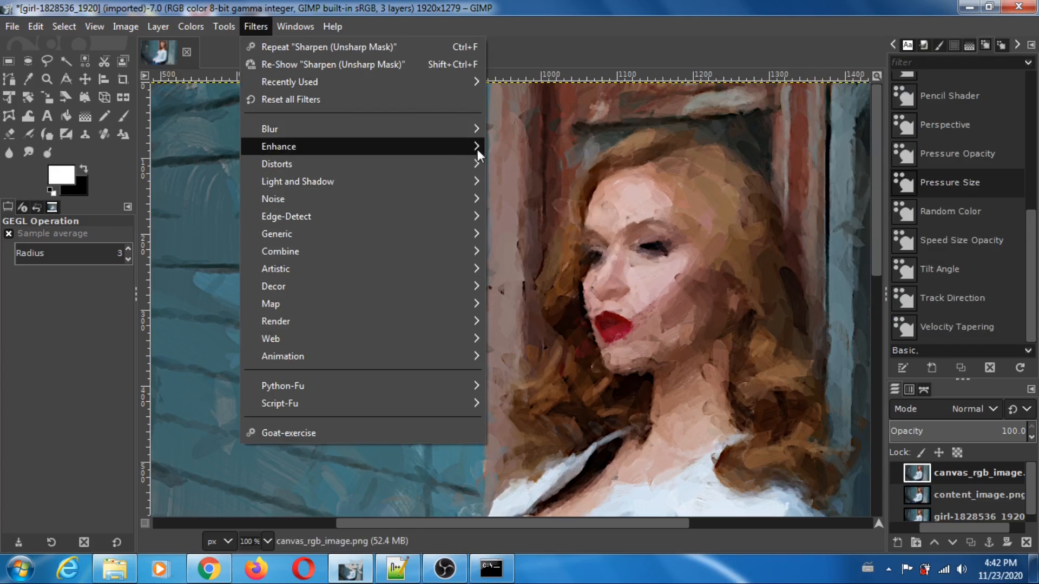
pyautogui.moveTo(476, 148)
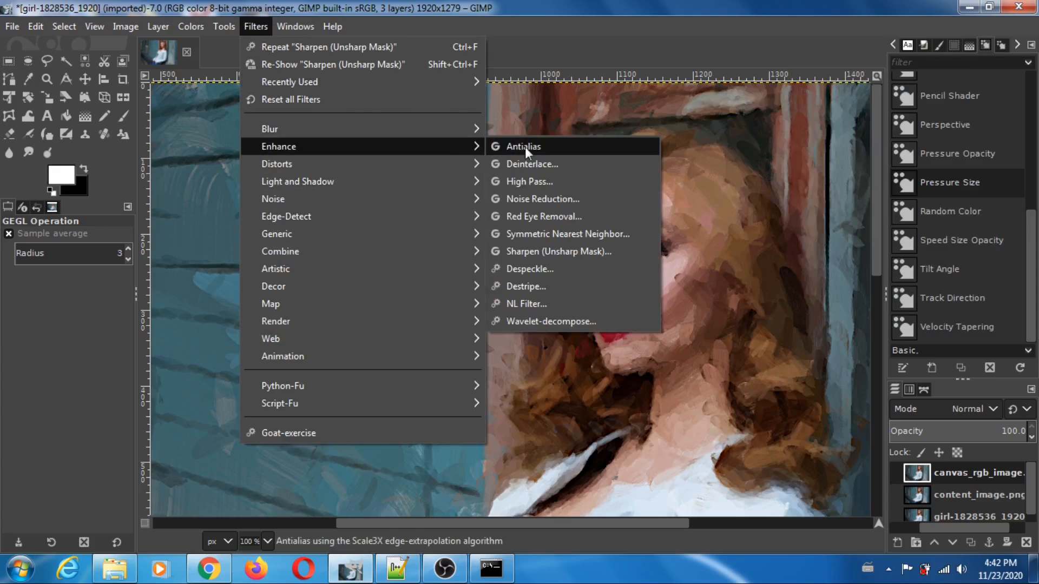
pyautogui.click(570, 250)
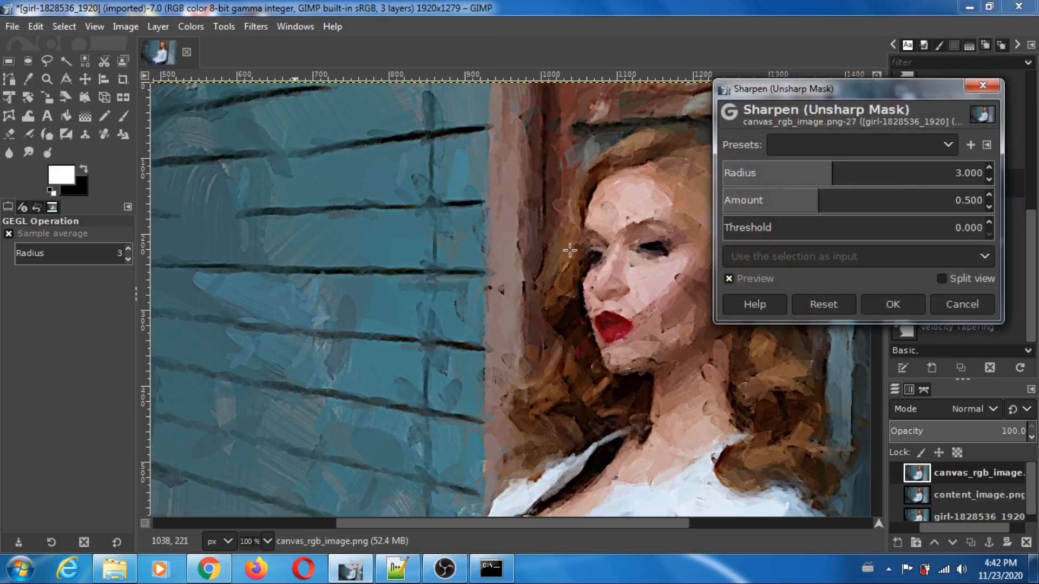
pyautogui.click(894, 306)
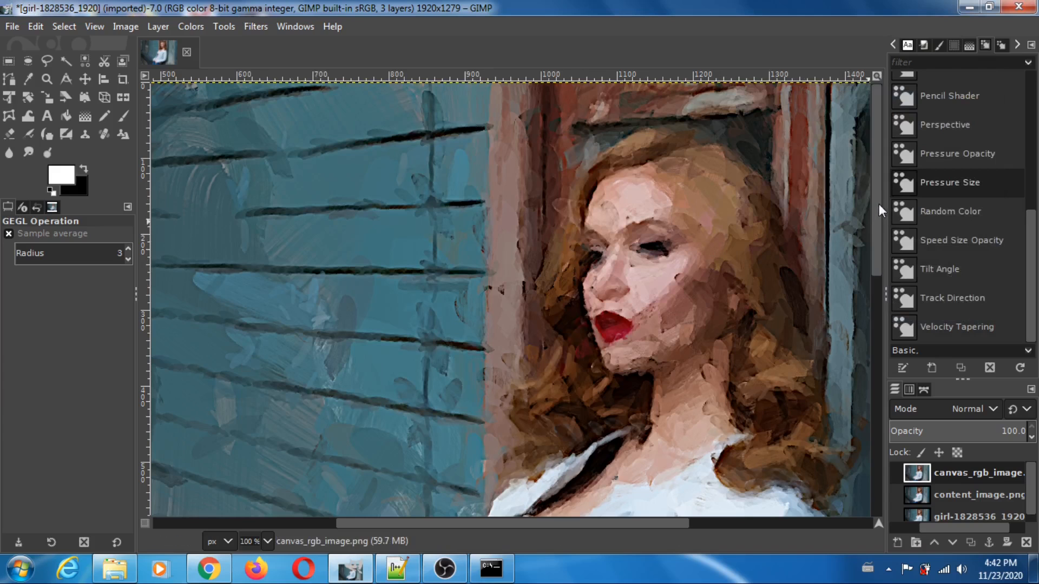
pyautogui.moveTo(879, 203)
pyautogui.mouseDown()
pyautogui.moveTo(882, 275)
pyautogui.moveTo(875, 209)
pyautogui.mouseUp()
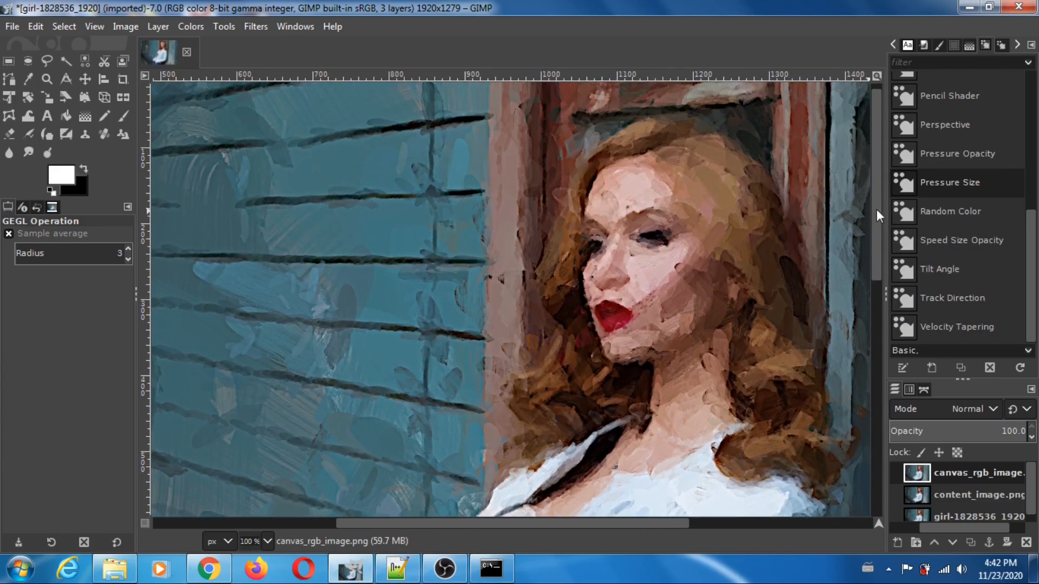
pyautogui.moveTo(613, 524); pyautogui.dragTo(692, 524)
pyautogui.moveTo(875, 181)
pyautogui.mouseDown()
pyautogui.moveTo(905, 433)
pyautogui.moveTo(865, 285)
pyautogui.moveTo(857, 216)
pyautogui.moveTo(870, 165)
pyautogui.mouseUp()
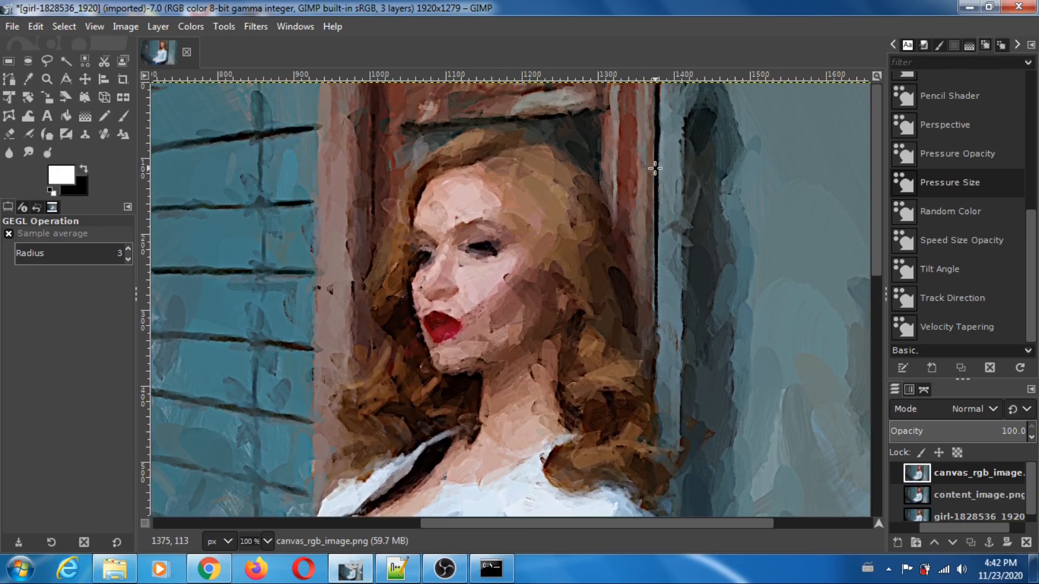